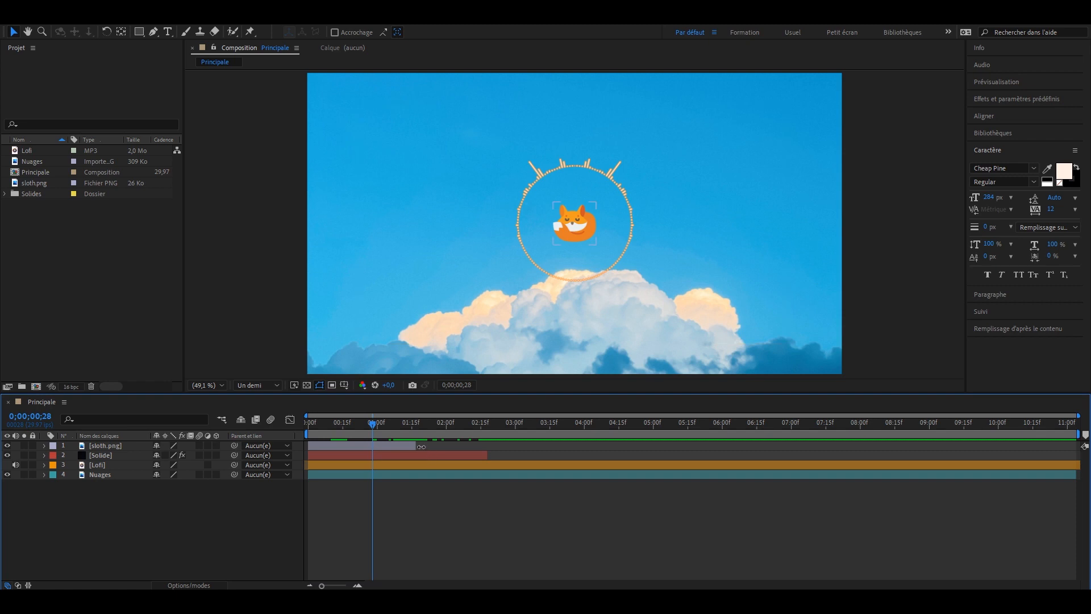
# Extend the sloth.png layer's out point to match the end of the Solide layer
pyautogui.click(442, 456)
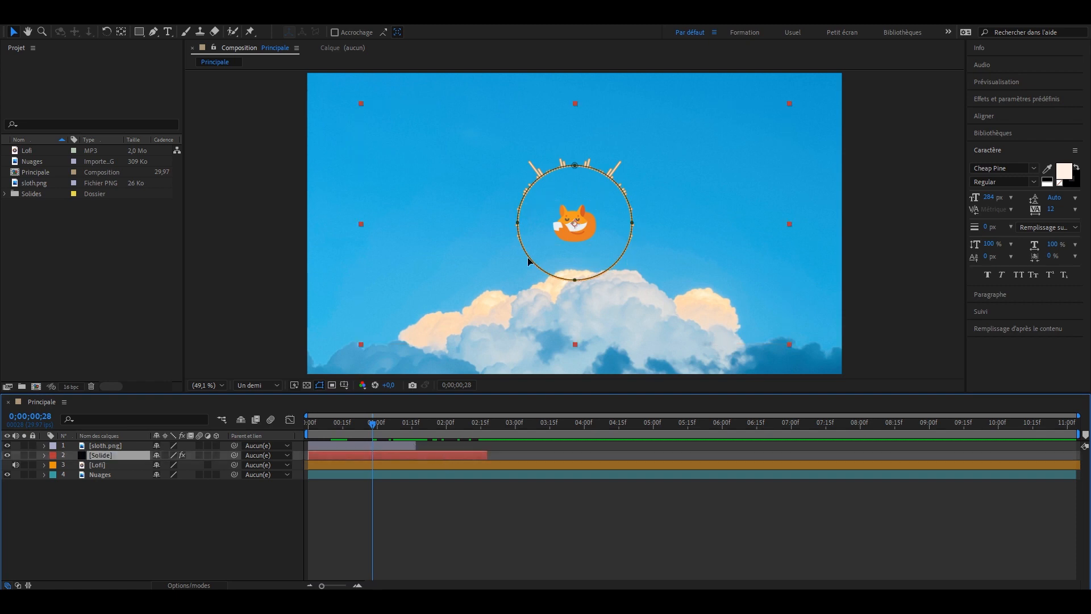
pyautogui.click(416, 446)
pyautogui.moveTo(417, 446); pyautogui.dragTo(484, 453)
pyautogui.press('shift')
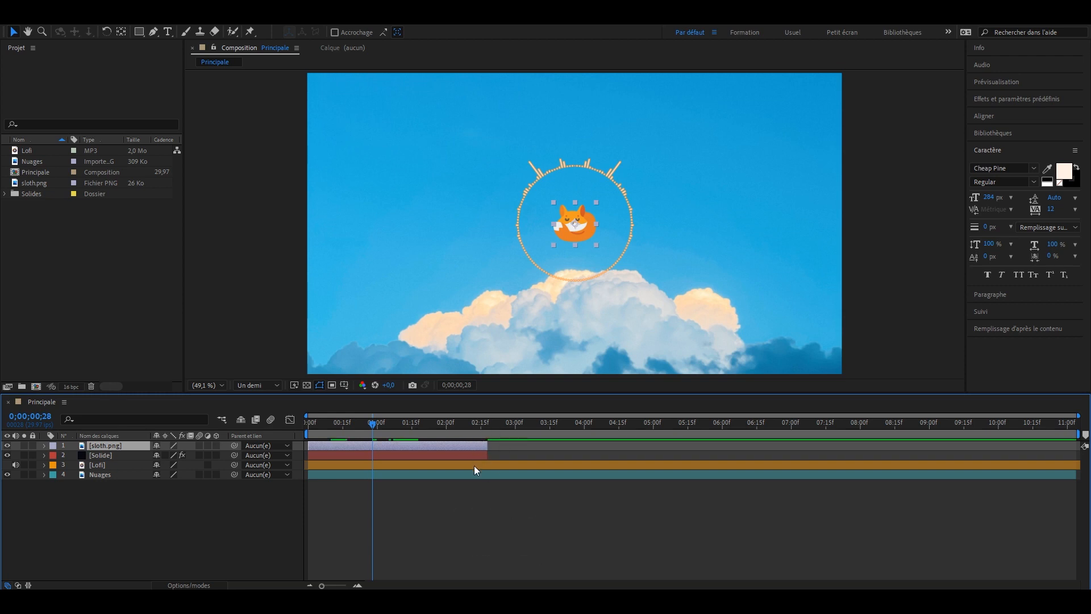
pyautogui.click(732, 500)
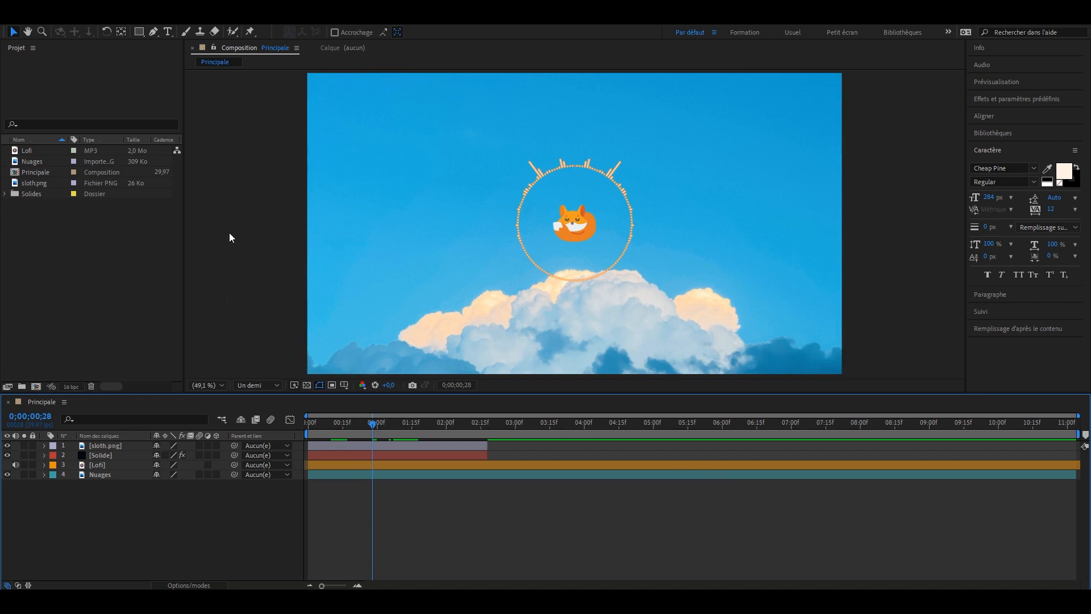
# Set the width of the Principale composition to 1080 px in its composition settings
pyautogui.hotkey('ctrl', 'k')
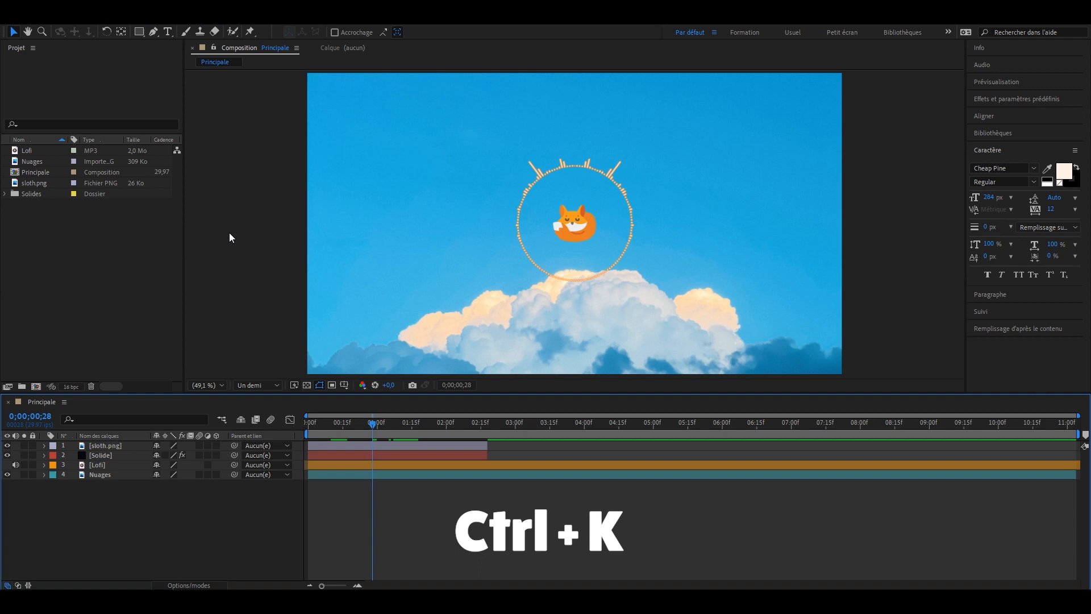
pyautogui.click(467, 230)
pyautogui.write('1080')
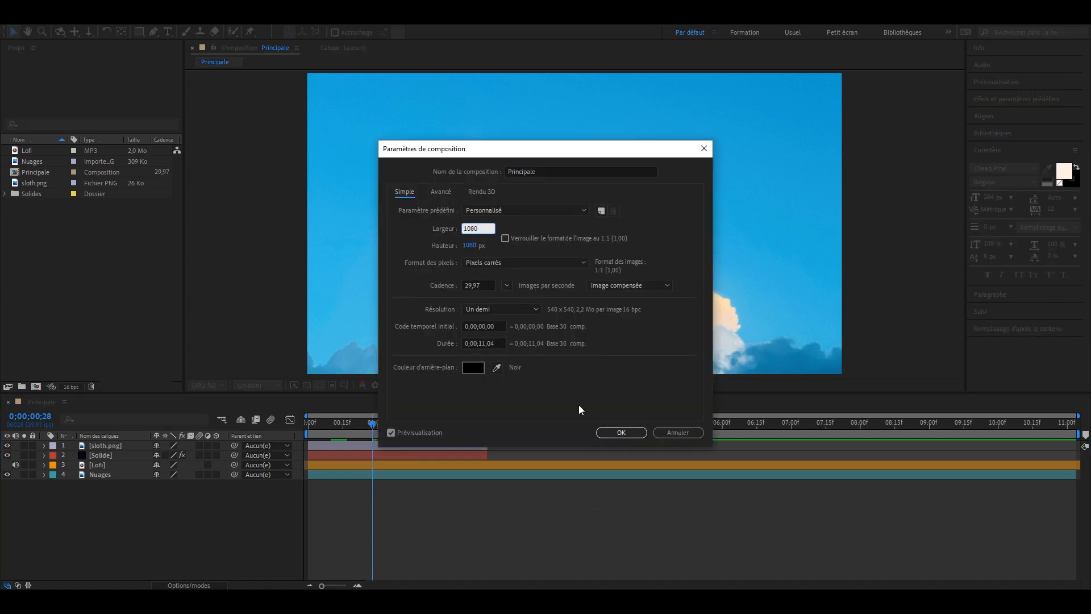
pyautogui.click(621, 432)
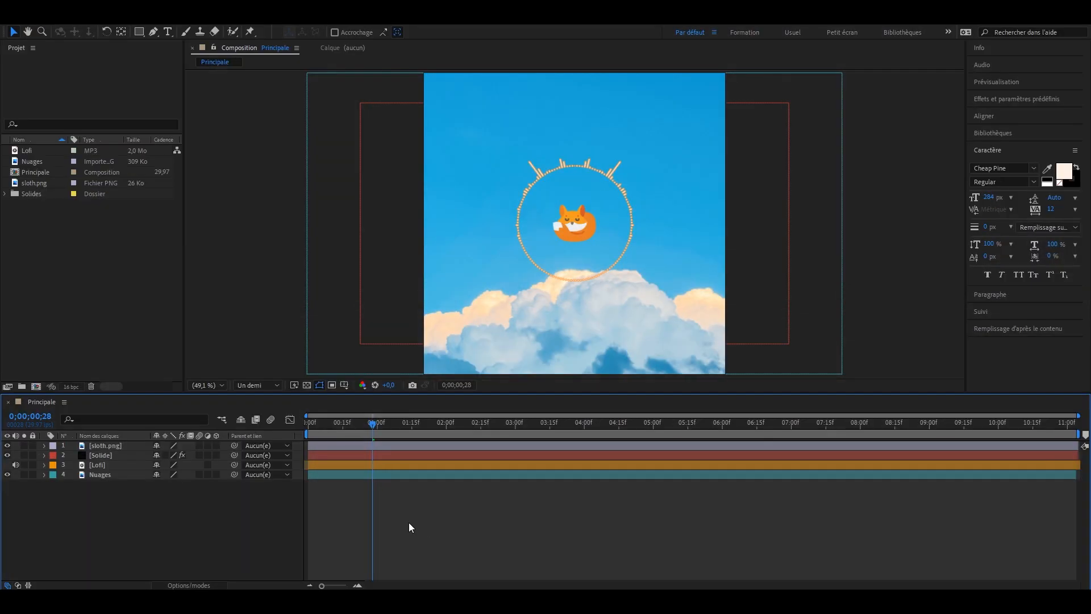
pyautogui.click(94, 463)
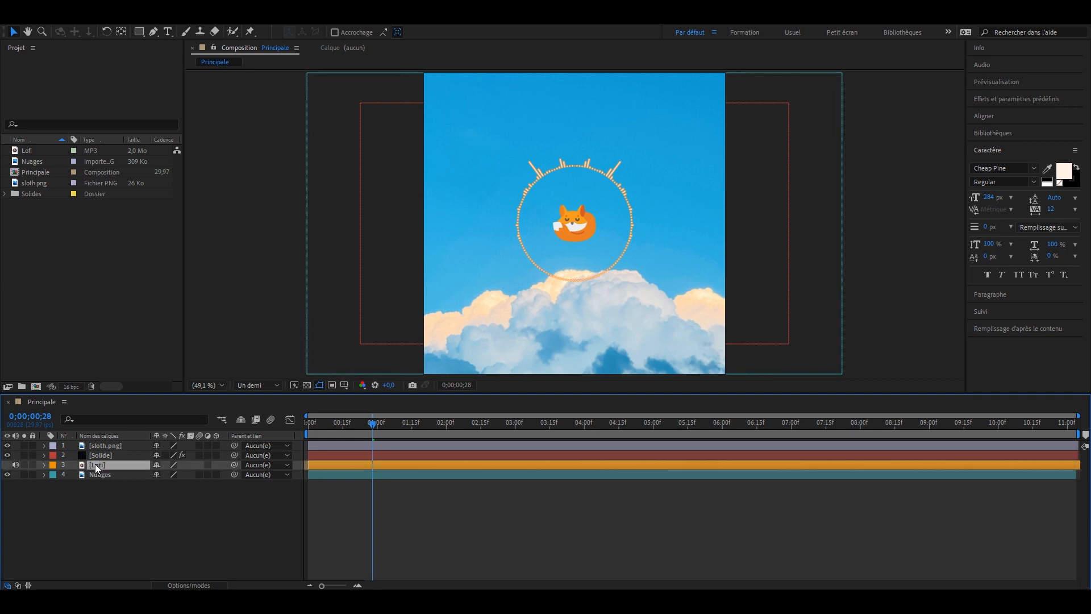
pyautogui.keyDown('ctrl'); pyautogui.click(99, 454); pyautogui.keyUp('ctrl')
pyautogui.keyDown('ctrl'); pyautogui.click(104, 442); pyautogui.keyUp('ctrl')
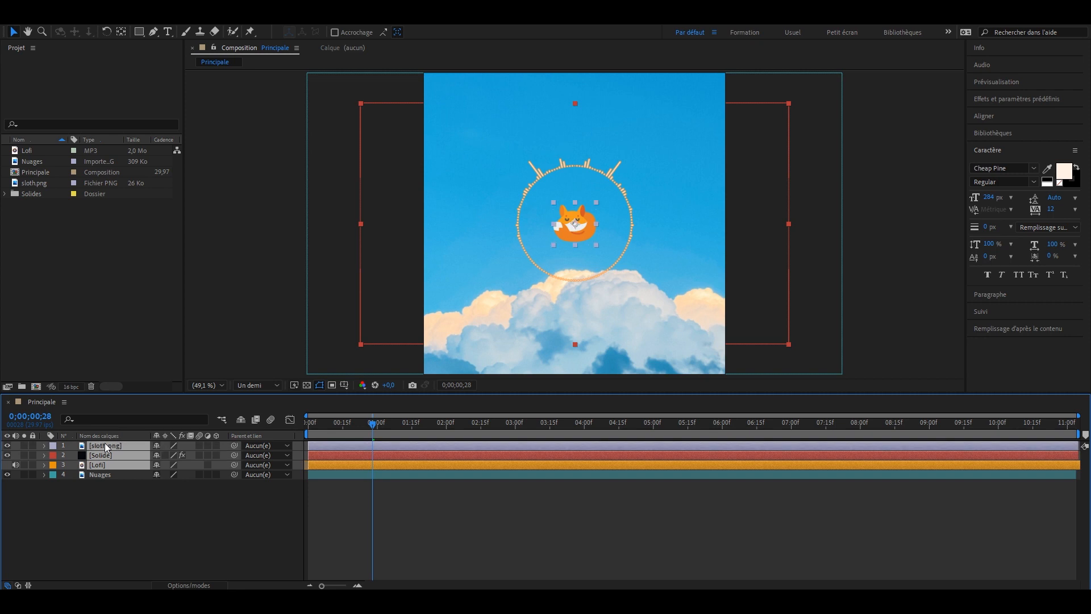
pyautogui.press('F2')
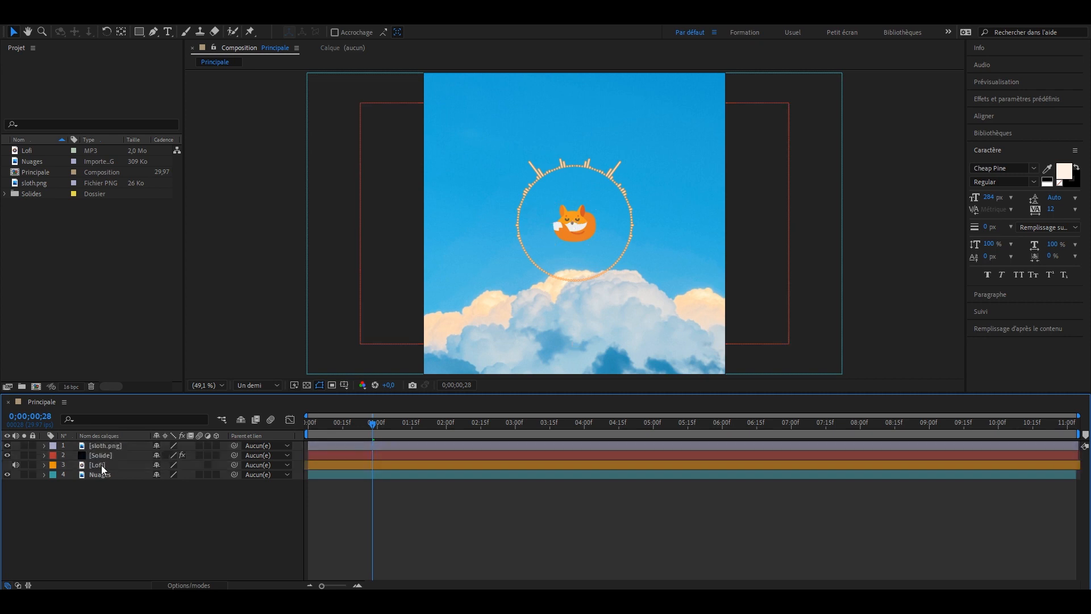
# Precompose the Lofi, Solide and sloth.png layers into a new composition named Précomp. 1, transferring all attributes
pyautogui.click(101, 463)
pyautogui.keyDown('ctrl'); pyautogui.click(103, 454); pyautogui.keyUp('ctrl')
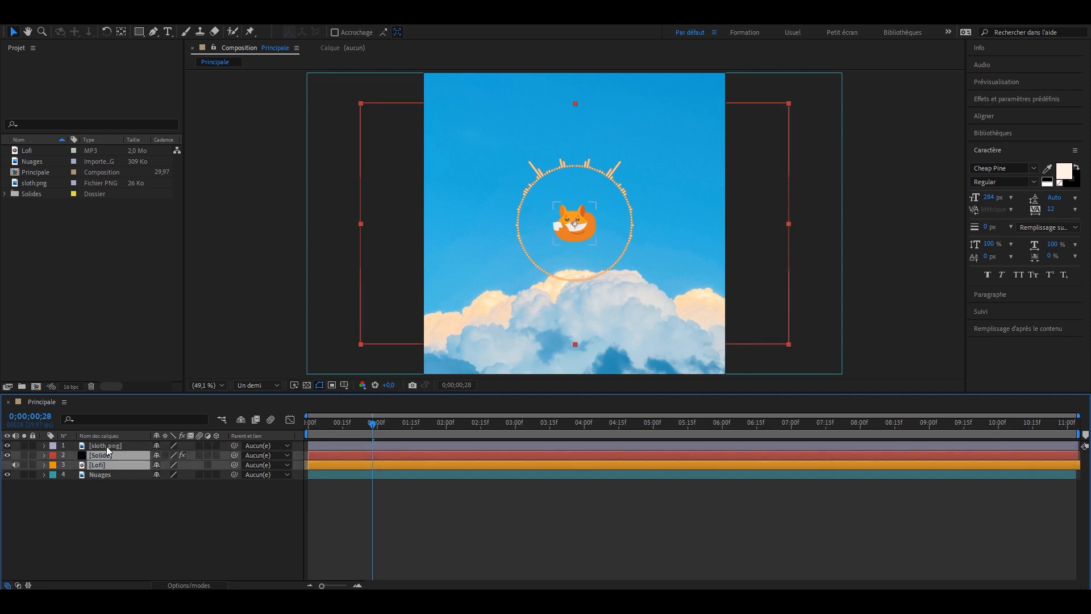
pyautogui.keyDown('ctrl'); pyautogui.click(106, 446); pyautogui.keyUp('ctrl')
pyautogui.rightClick(105, 455)
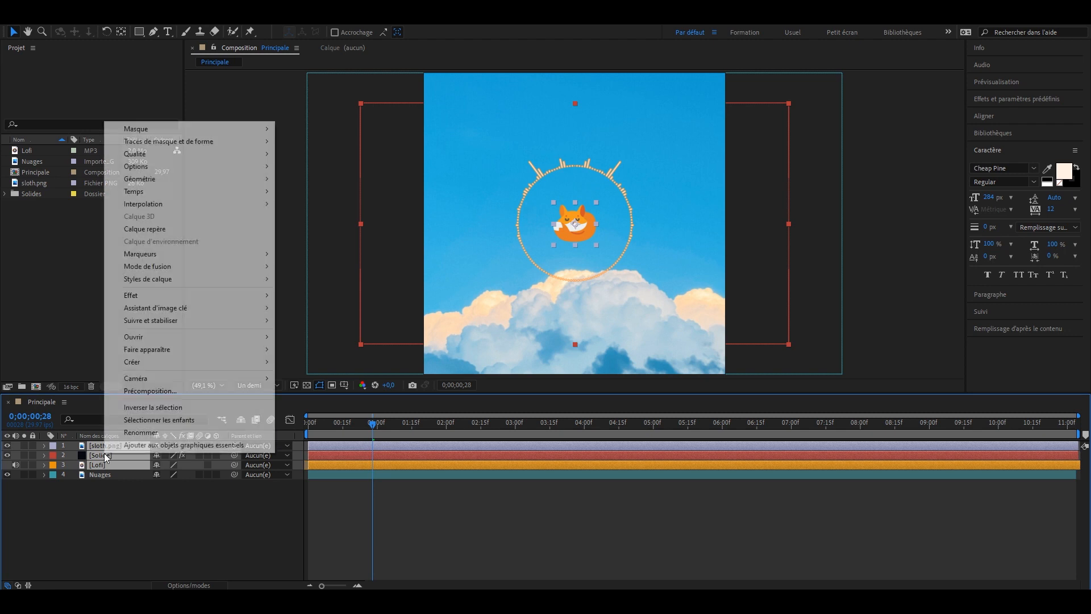
pyautogui.click(187, 394)
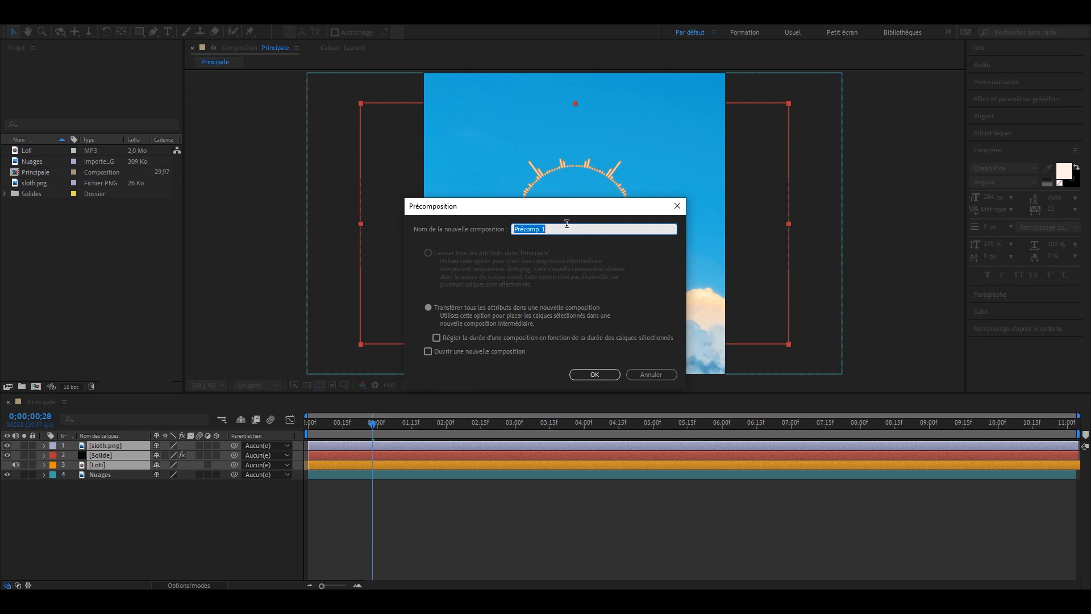
pyautogui.click(608, 372)
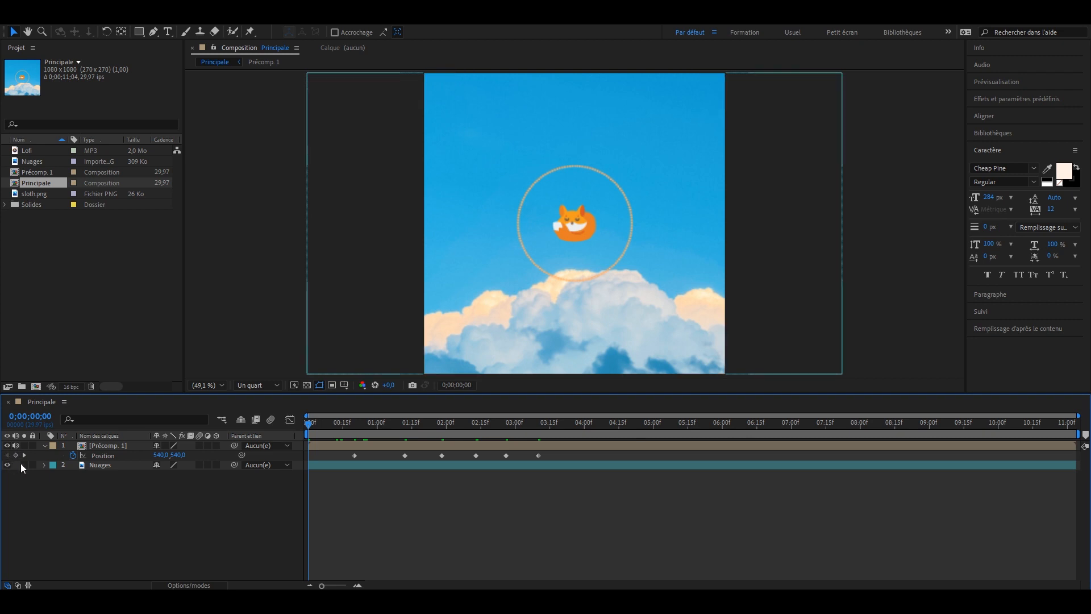
# Preview the position animation and go forward and backward through the Position keyframes of the Précomp. 1 layer
pyautogui.press('space')
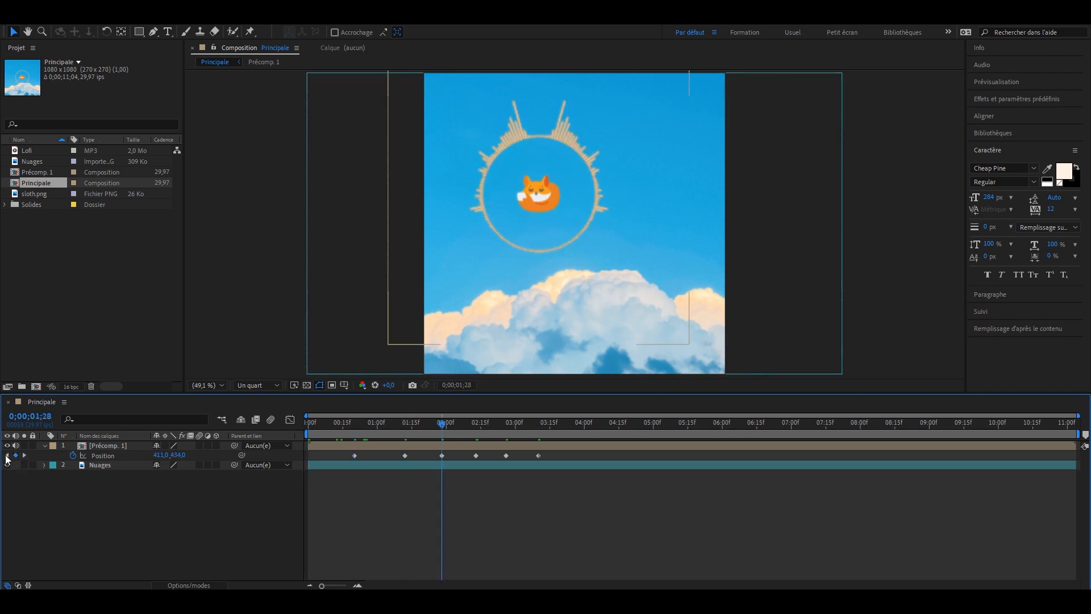
pyautogui.click(7, 455)
pyautogui.click(7, 455)
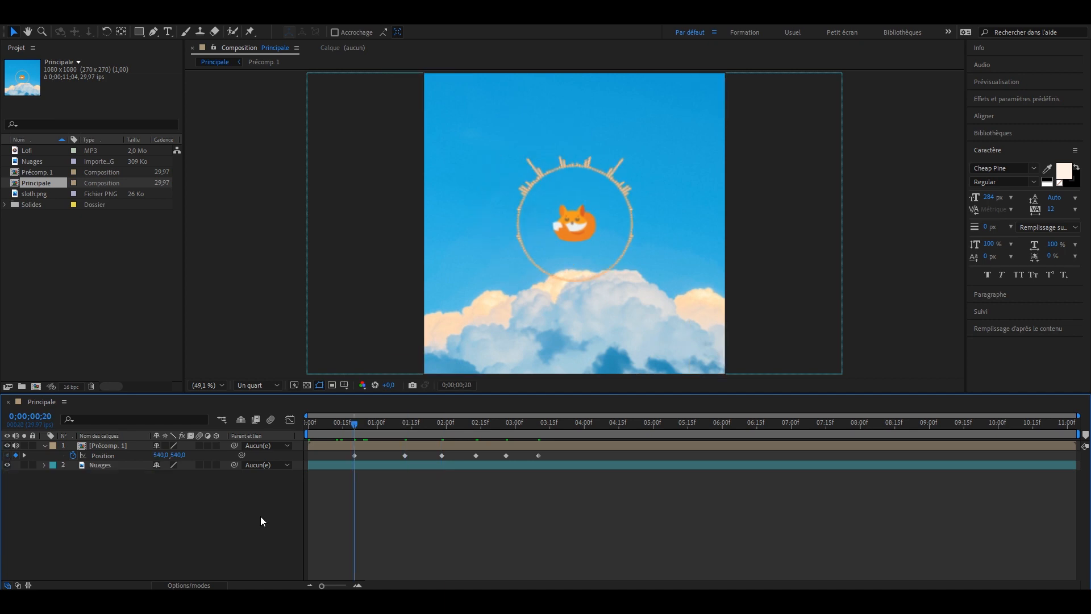
pyautogui.press('k')
pyautogui.press('k')
pyautogui.press('k')
pyautogui.press('k')
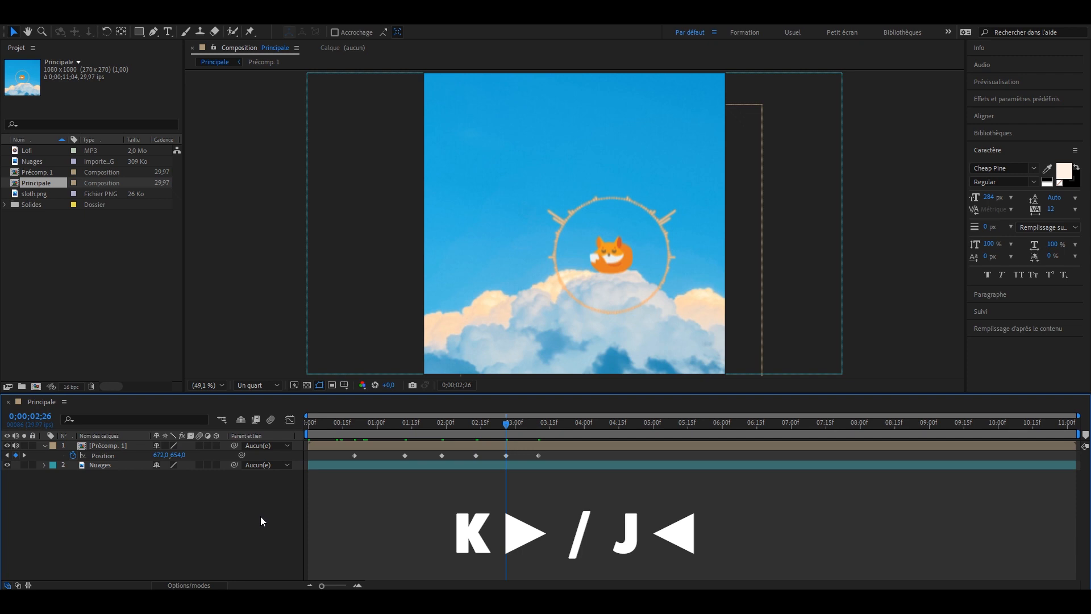
pyautogui.press('j')
pyautogui.press('j')
pyautogui.press('j')
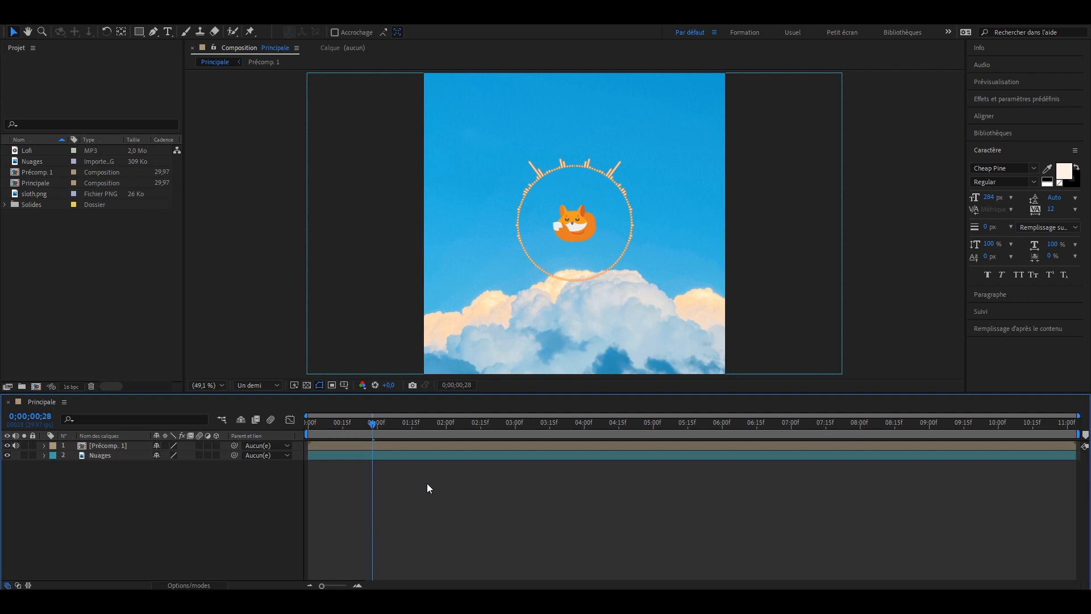
# Advance the current time of the Principale composition frame by frame for several frames
pyautogui.hotkey('ctrl', 'Right')
pyautogui.hotkey('ctrl', 'Right')
pyautogui.hotkey('ctrl', 'Right')
pyautogui.hotkey('ctrl', 'Right')
pyautogui.hotkey('ctrl', 'Right')
pyautogui.hotkey('ctrl', 'Right')
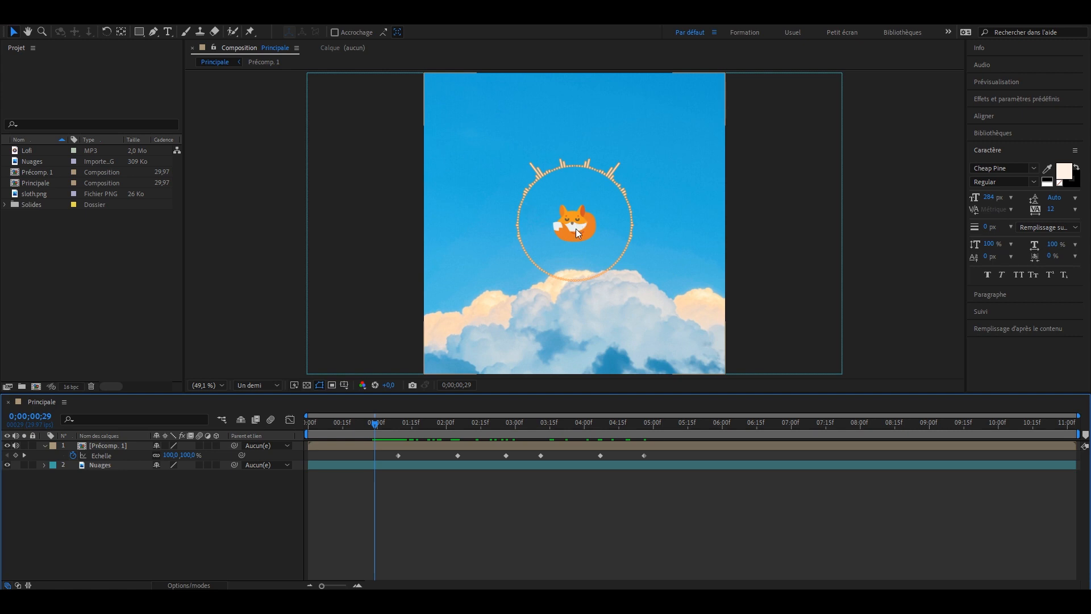
# Select all Echelle keyframes of the Précomp. 1 layer and rescale their spacing proportionally from the last keyframe
pyautogui.moveTo(402, 433); pyautogui.dragTo(642, 425)
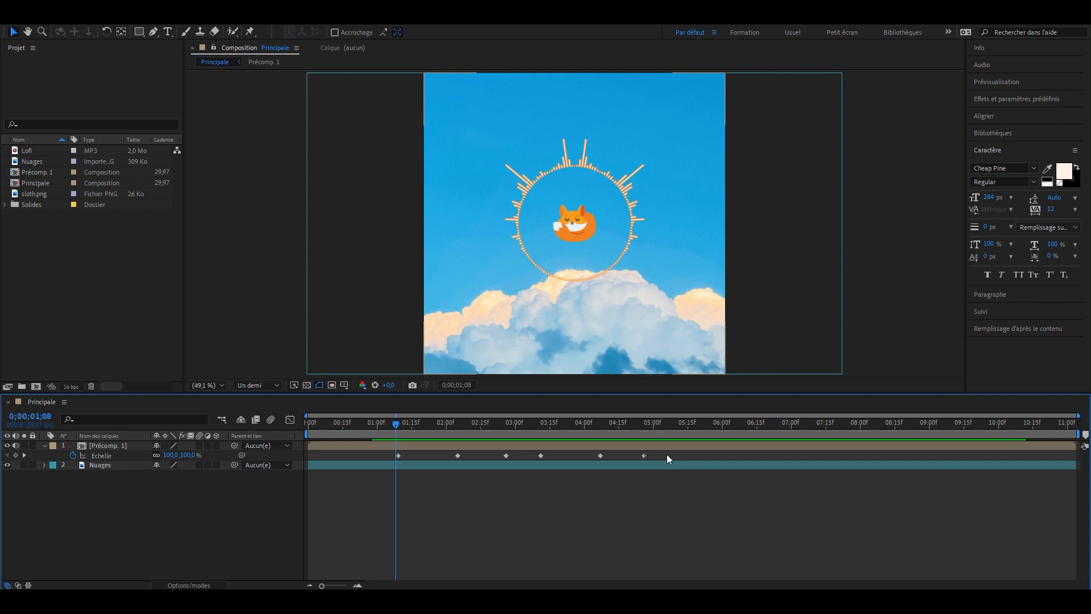
pyautogui.moveTo(669, 453); pyautogui.dragTo(380, 456)
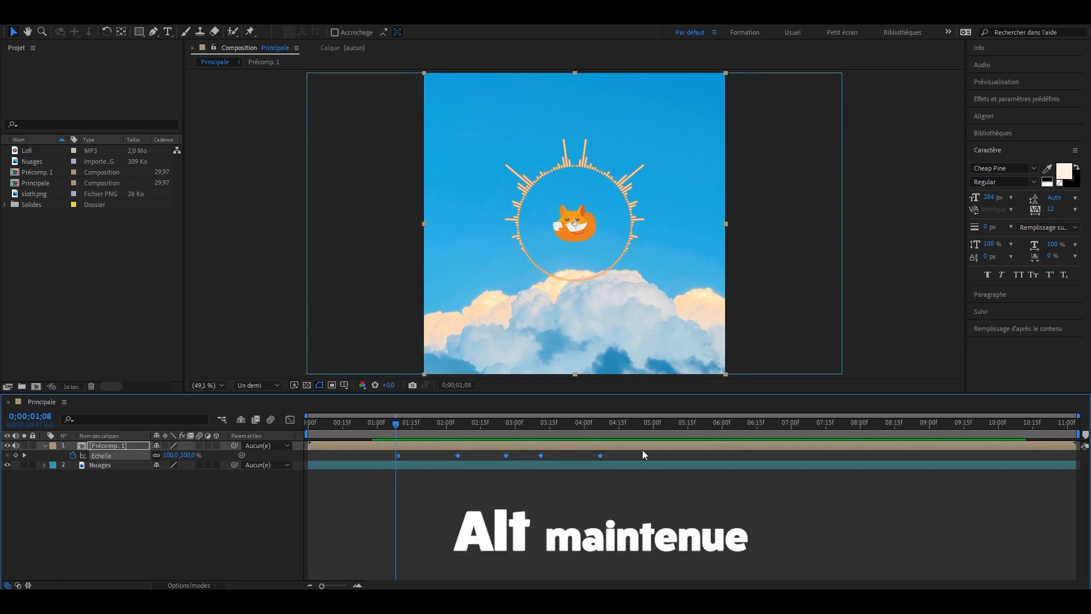
pyautogui.moveTo(645, 455); pyautogui.dragTo(642, 472)
pyautogui.moveTo(496, 479); pyautogui.dragTo(482, 513)
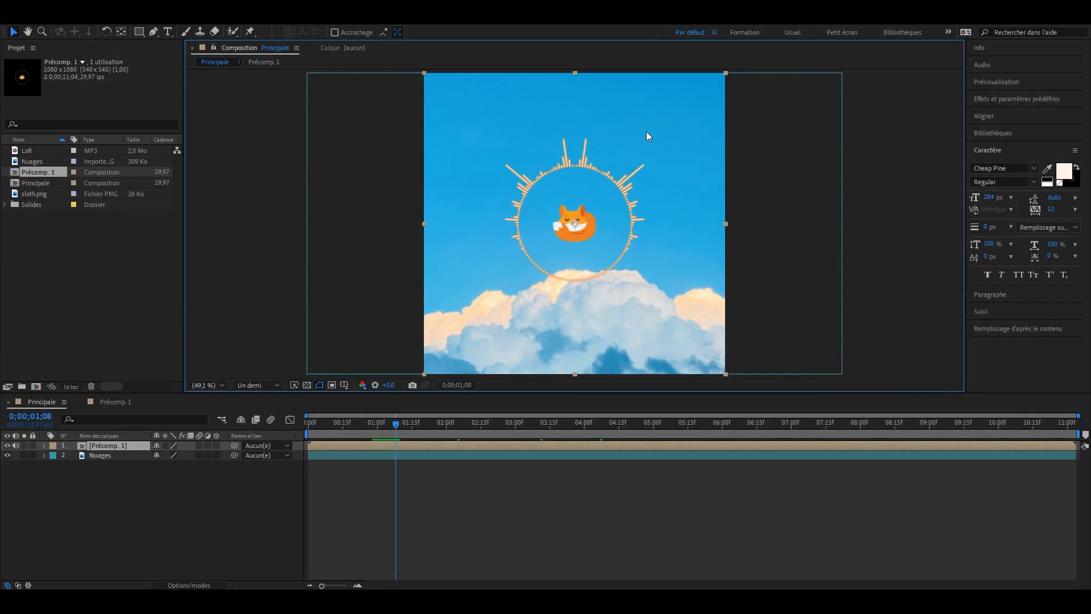
# Draw a closed, curved four-point mask around the fox and audio ring on the Précomp. 1 layer with the Pen tool
pyautogui.click(154, 33)
pyautogui.click(577, 116)
pyautogui.moveTo(471, 222); pyautogui.dragTo(471, 262)
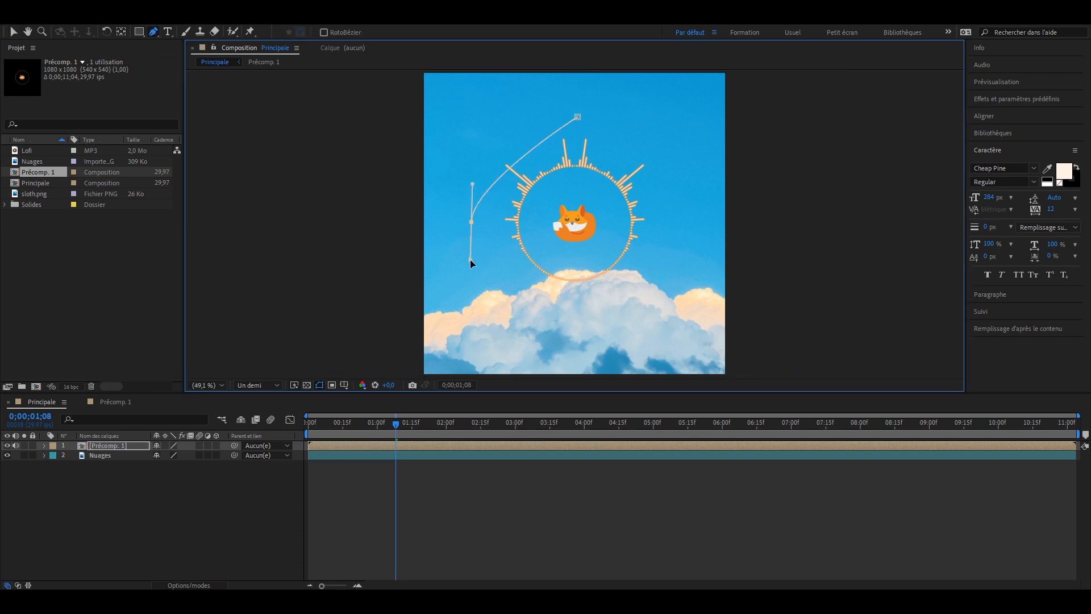
pyautogui.moveTo(571, 303); pyautogui.dragTo(629, 305)
pyautogui.moveTo(683, 241); pyautogui.dragTo(685, 219)
pyautogui.moveTo(577, 116); pyautogui.dragTo(538, 117)
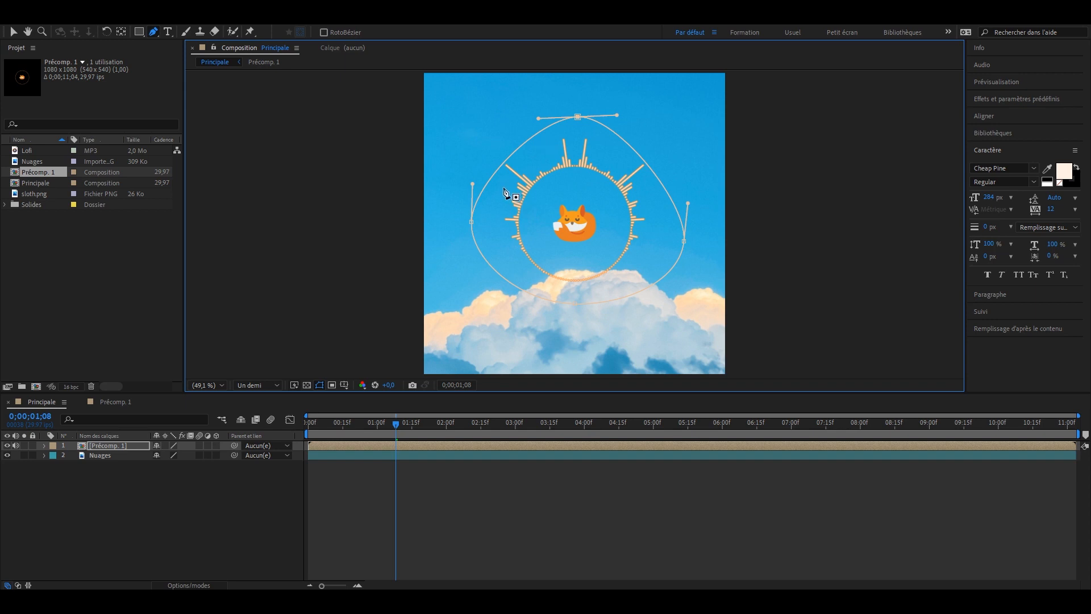
# Set the size of path points and handles to 10 in the general preferences
pyautogui.click(50, 22)
pyautogui.moveTo(80, 335)
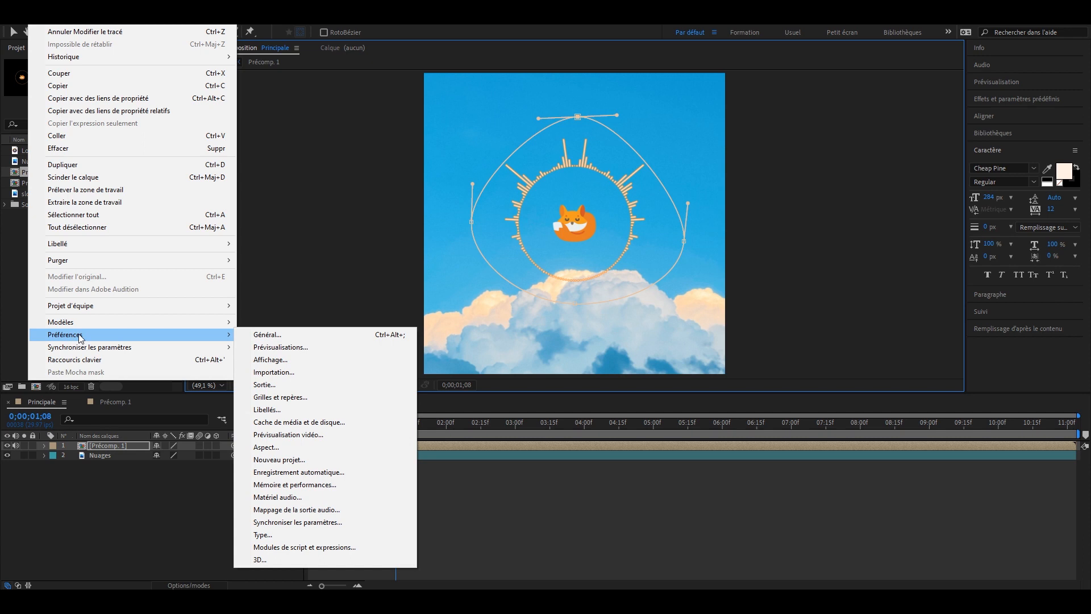
pyautogui.click(267, 335)
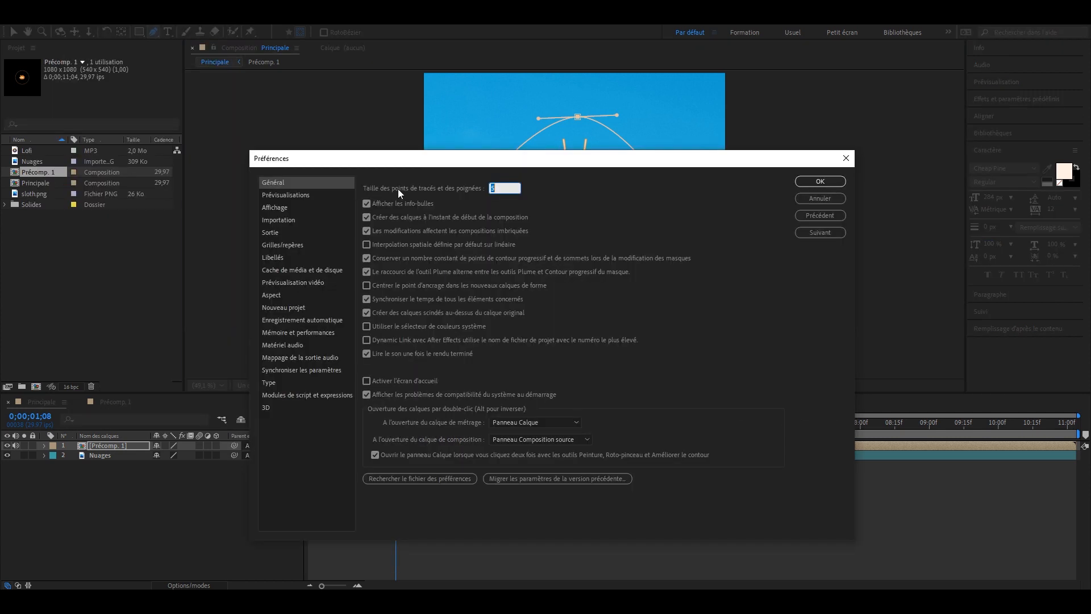
pyautogui.write('8')
pyautogui.write('10')
pyautogui.click(829, 182)
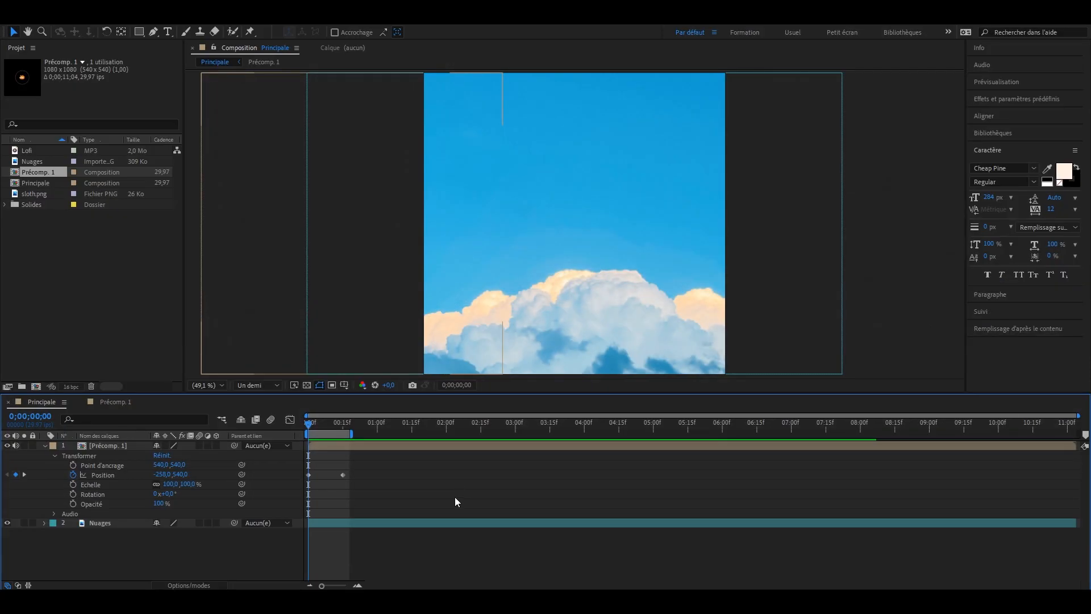
# Enable motion blur for the Précomp. 1 layer and the composition, and preview the slide-in animation
pyautogui.press('space')
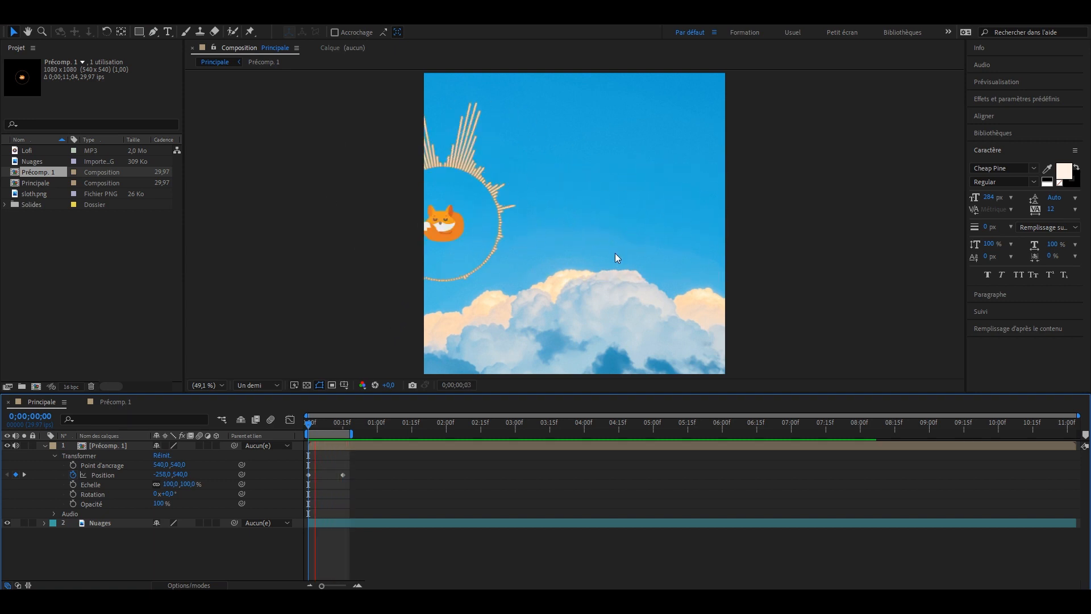
pyautogui.press('space')
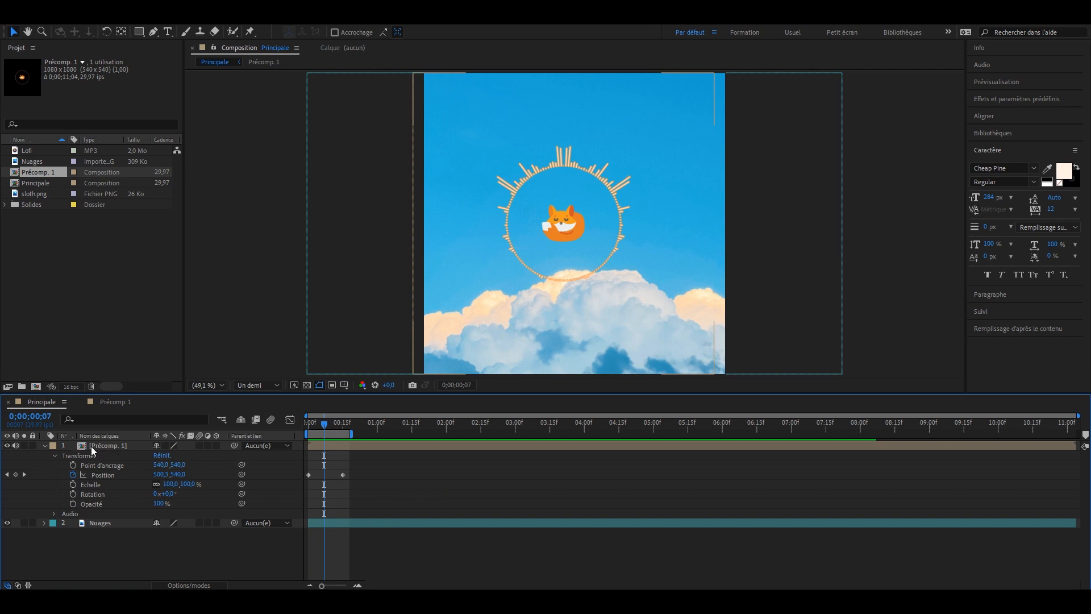
pyautogui.click(198, 444)
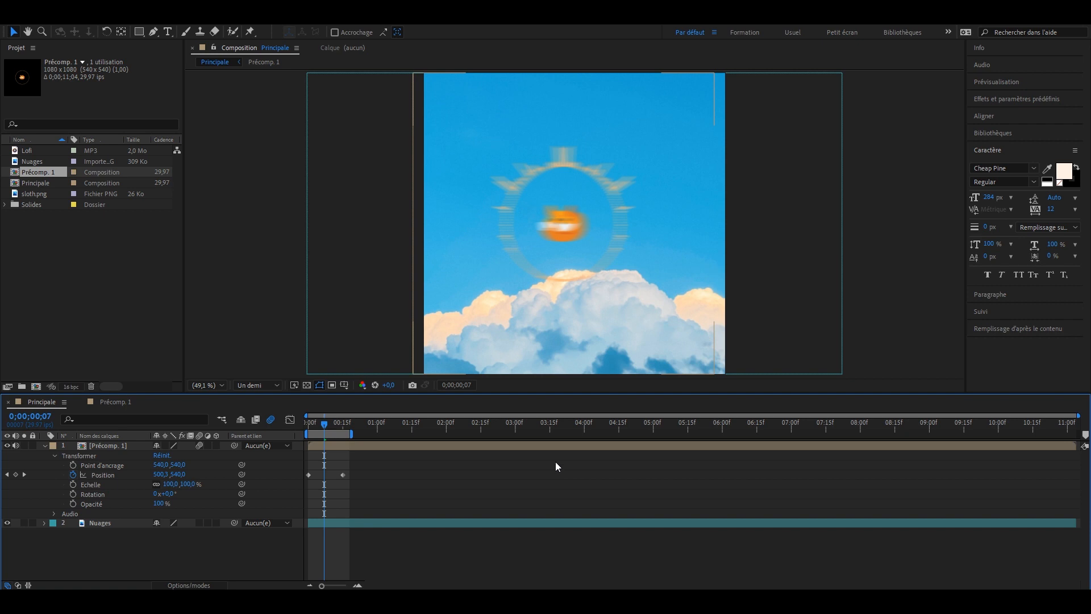
pyautogui.press('space')
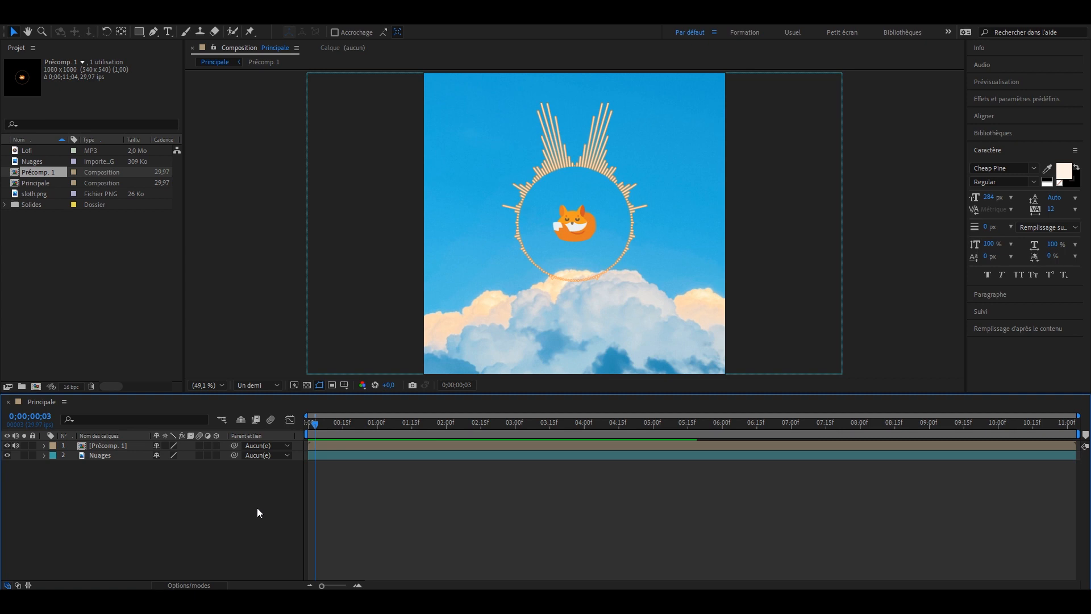
# Send the Principale composition to the Adobe Media Encoder queue for export
pyautogui.click(15, 16)
pyautogui.moveTo(94, 202)
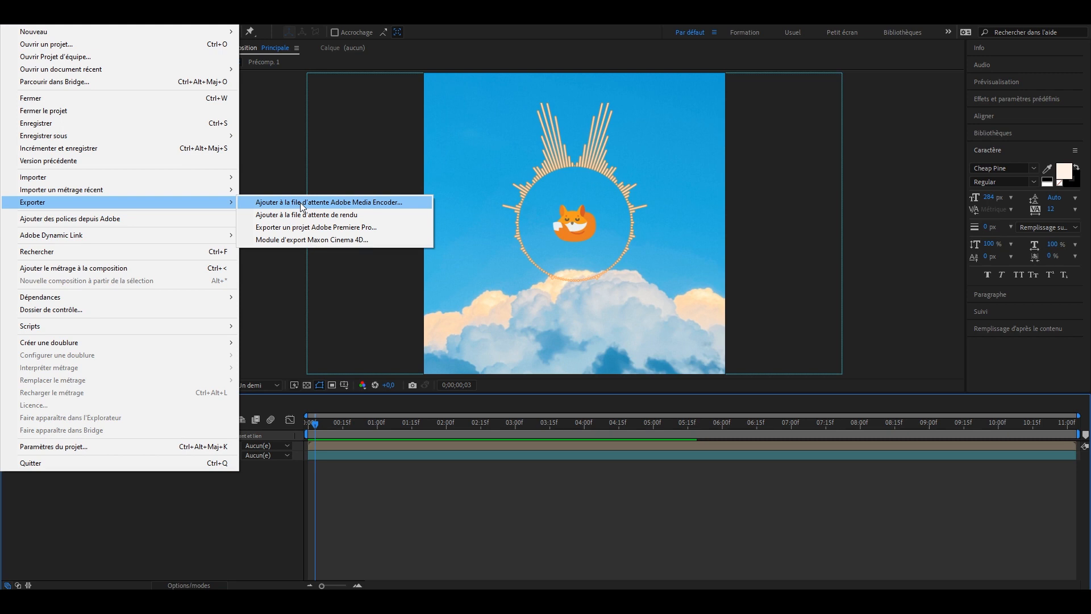
pyautogui.click(301, 204)
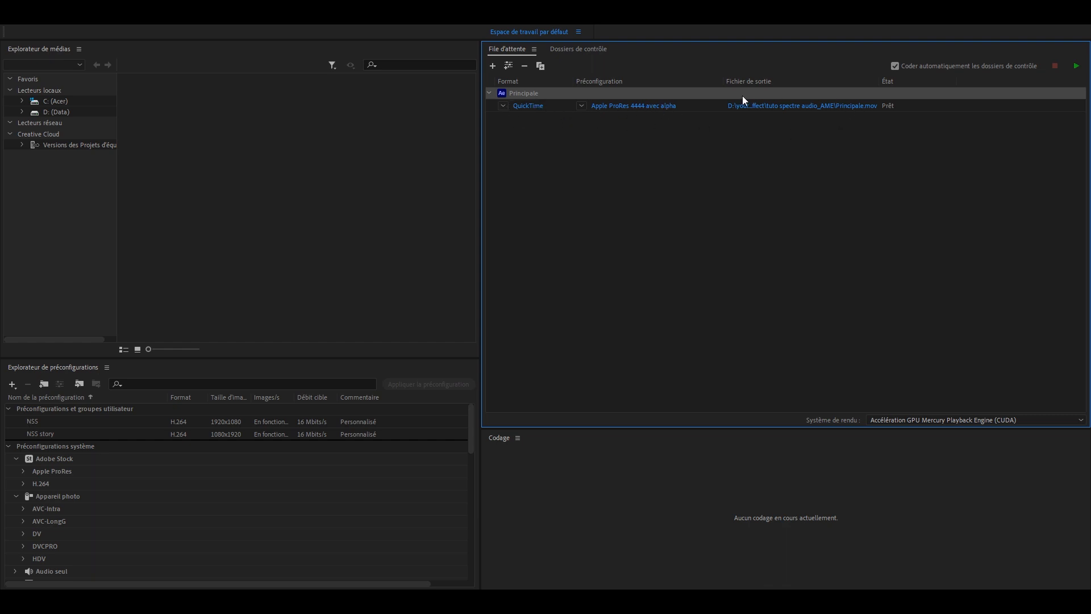
# Set the queued Principale export to the H.264 format with the NSS preset, and open its output file location setting
pyautogui.click(503, 106)
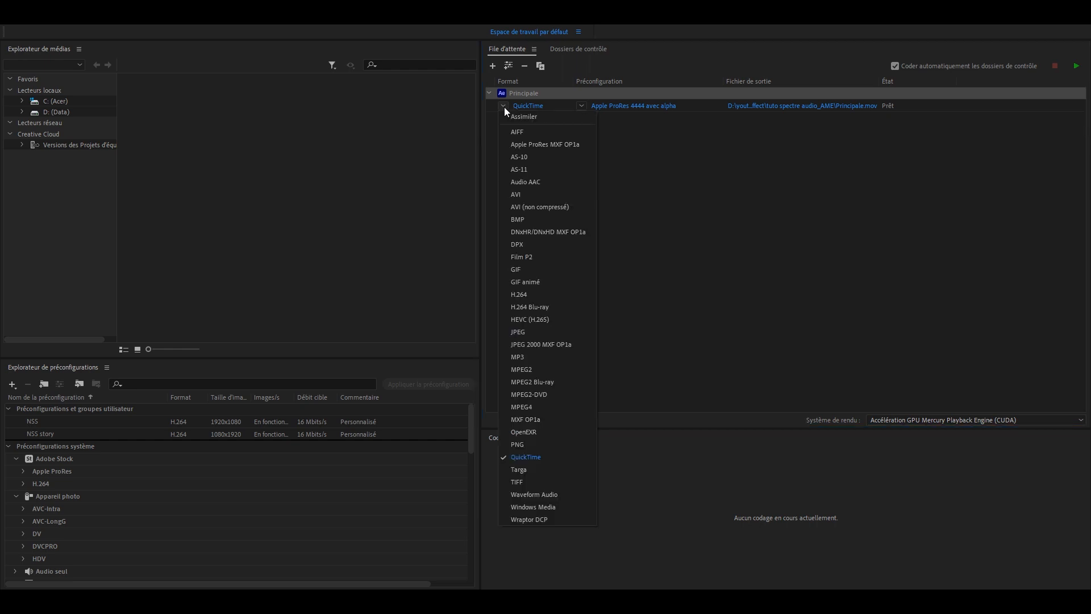
pyautogui.click(536, 291)
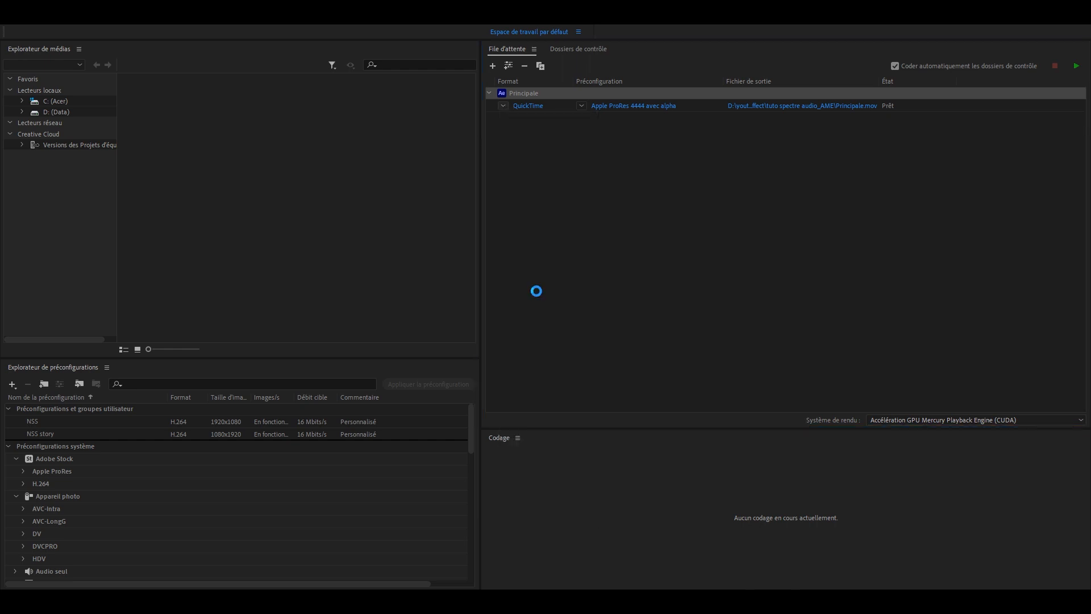
pyautogui.click(582, 105)
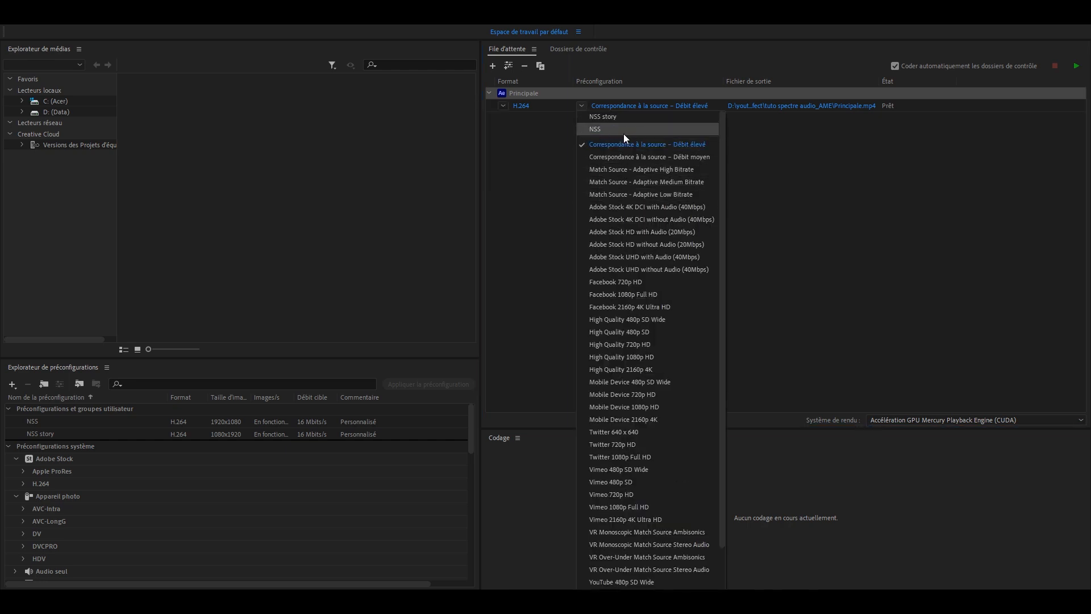
pyautogui.scroll(-2, 623, 135)
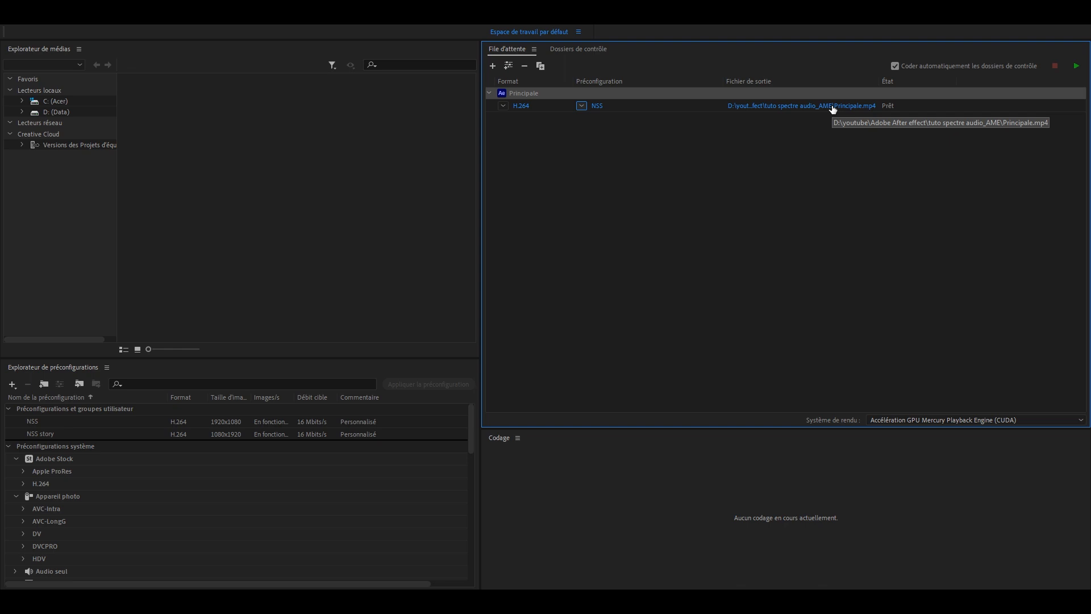
pyautogui.click(832, 106)
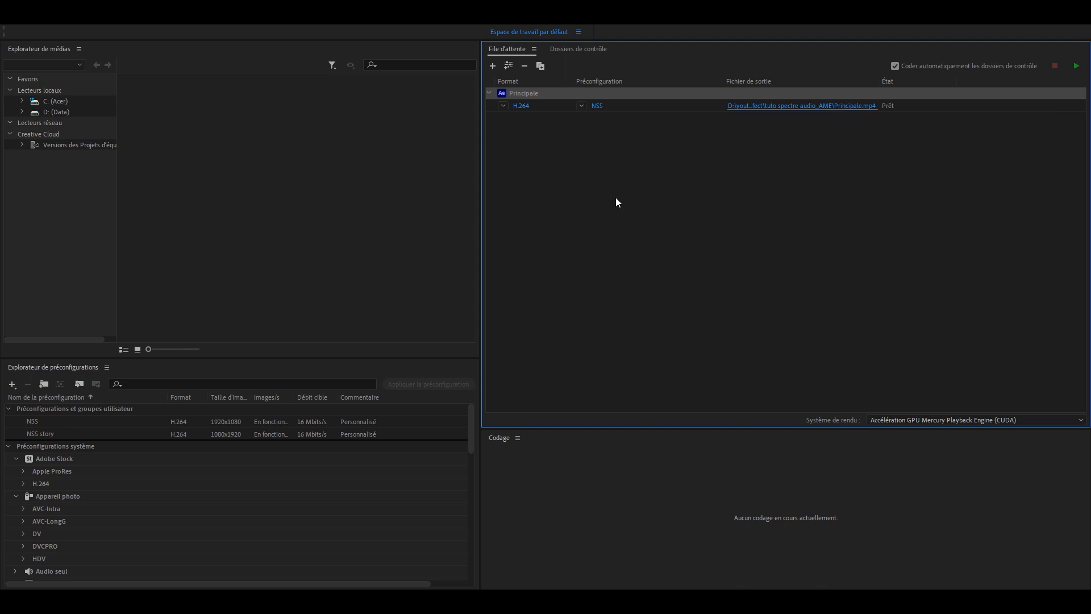